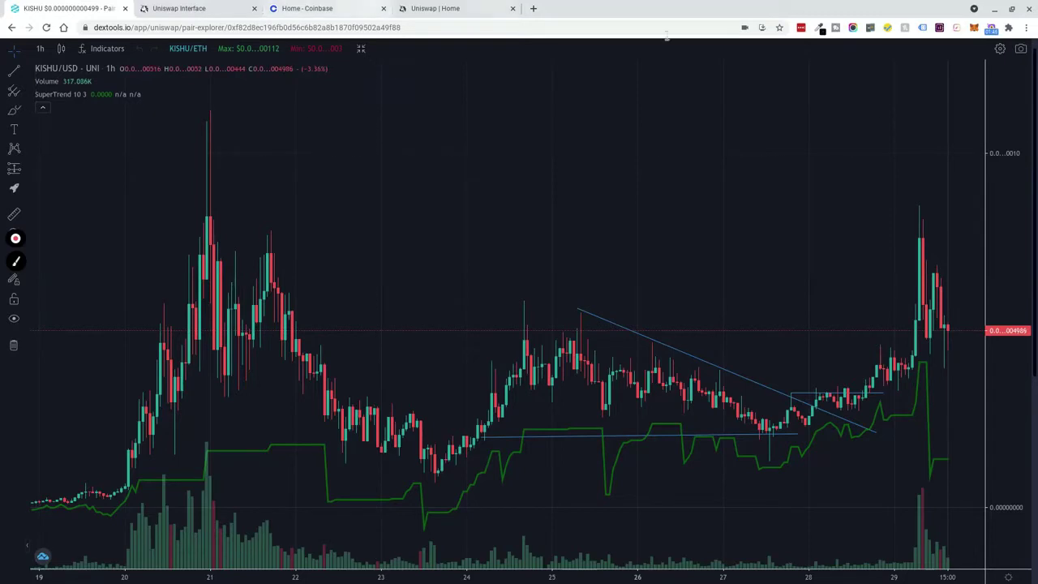
View the MetaMask wallet briefly, and examine the KISHU/USD price history across the full-screen hourly chart.
{"action": "left_click", "coordinate": [974, 30]}
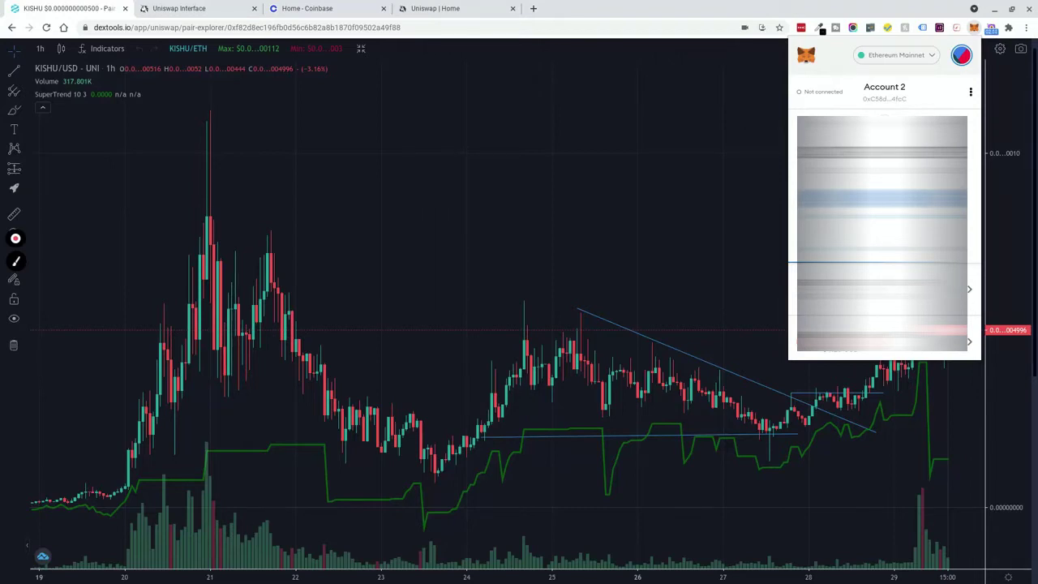
{"action": "left_click", "coordinate": [701, 236]}
{"action": "scroll", "coordinate": [675, 229], "scroll_direction": "down", "scroll_amount": 2}
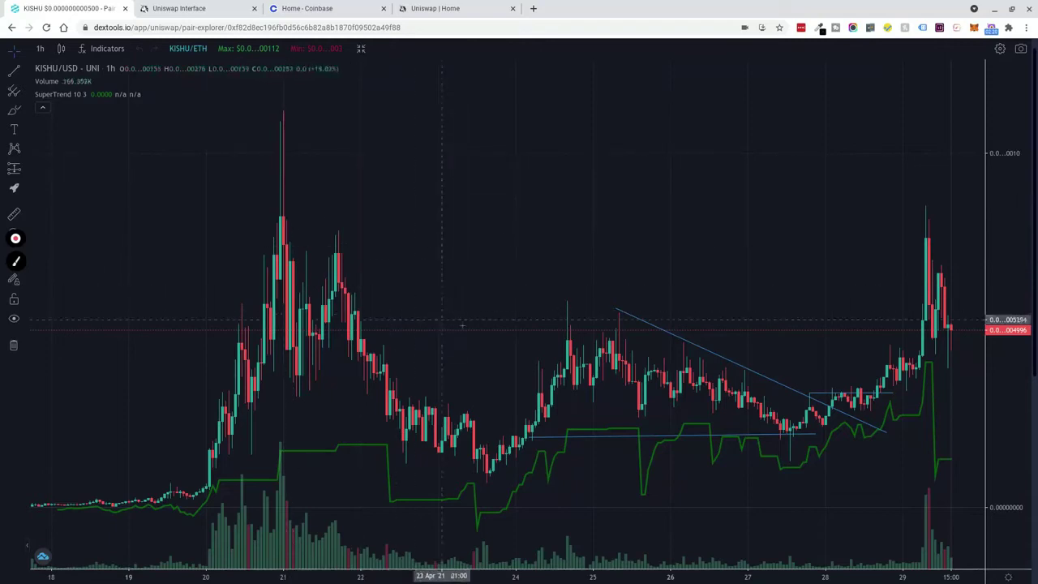
{"action": "scroll", "coordinate": [654, 335], "scroll_direction": "down", "scroll_amount": 1}
{"action": "scroll", "coordinate": [649, 335], "scroll_direction": "down", "scroll_amount": 1}
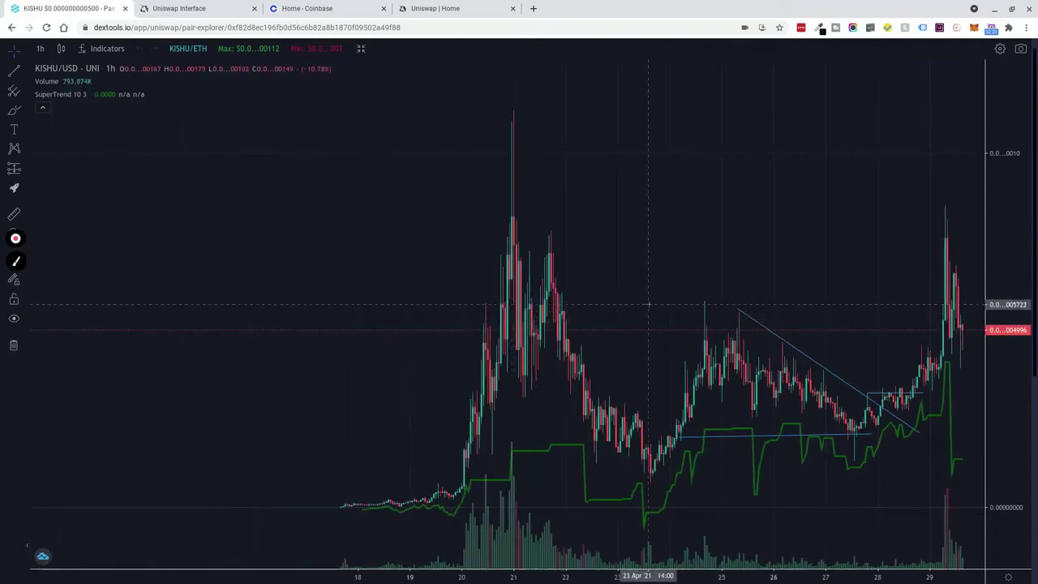
{"action": "scroll", "coordinate": [616, 308], "scroll_direction": "up", "scroll_amount": 3}
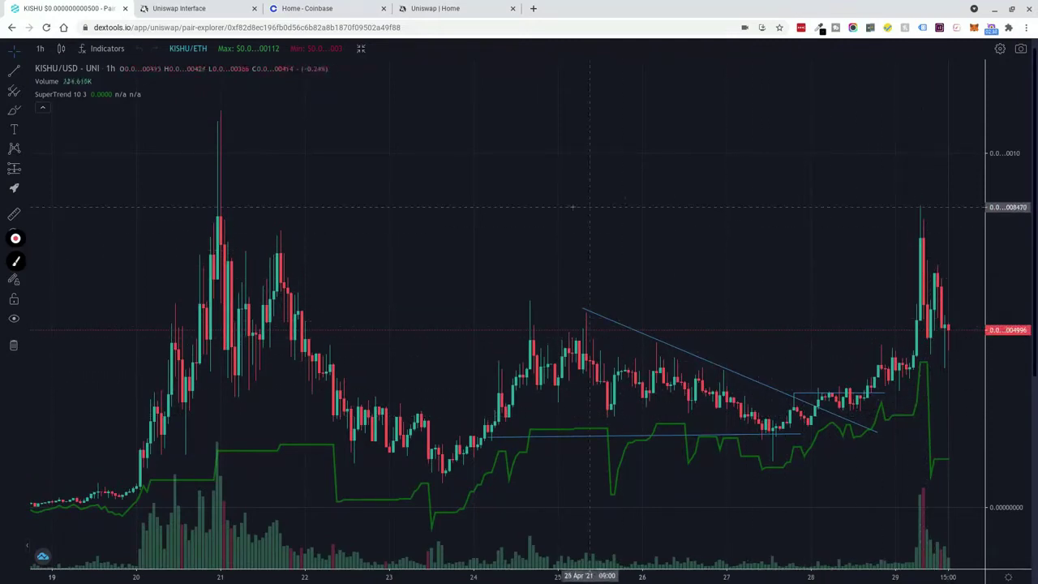
{"action": "scroll", "coordinate": [559, 209], "scroll_direction": "down", "scroll_amount": 1}
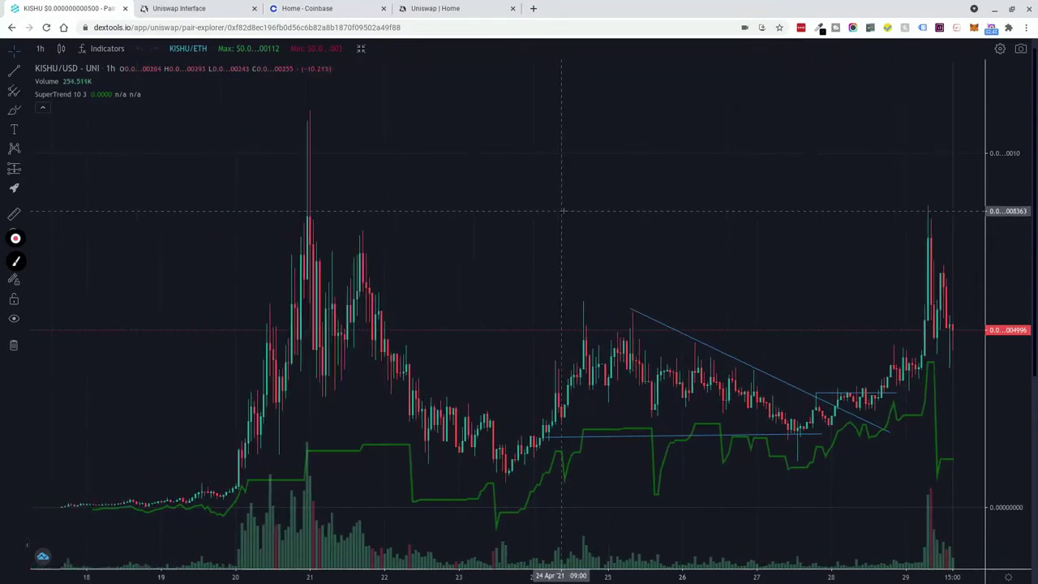
Leave the full-screen chart and review the WETH/KISHU pair's statistics and trade history.
{"action": "left_click", "coordinate": [360, 48]}
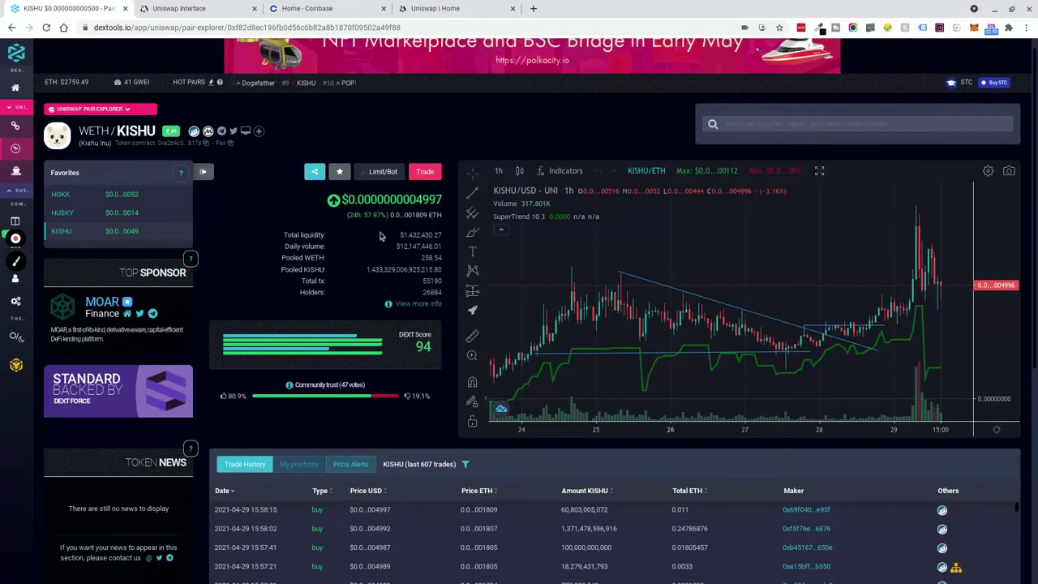
{"action": "scroll", "coordinate": [96, 403], "scroll_direction": "down", "scroll_amount": 1}
{"action": "scroll", "coordinate": [97, 403], "scroll_direction": "down", "scroll_amount": 2}
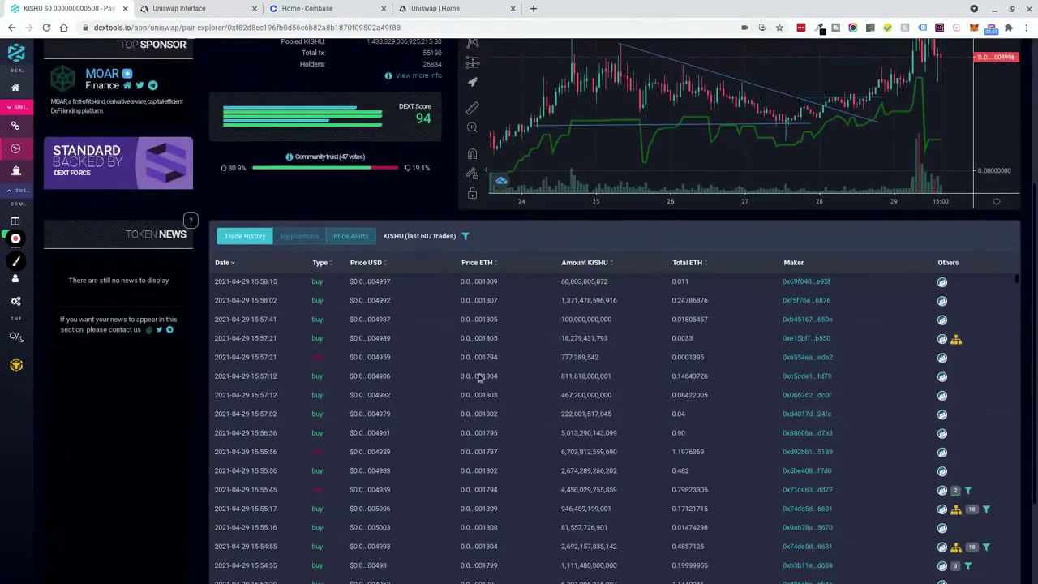
{"action": "scroll", "coordinate": [272, 281], "scroll_direction": "up", "scroll_amount": 1}
{"action": "scroll", "coordinate": [280, 187], "scroll_direction": "up", "scroll_amount": 1}
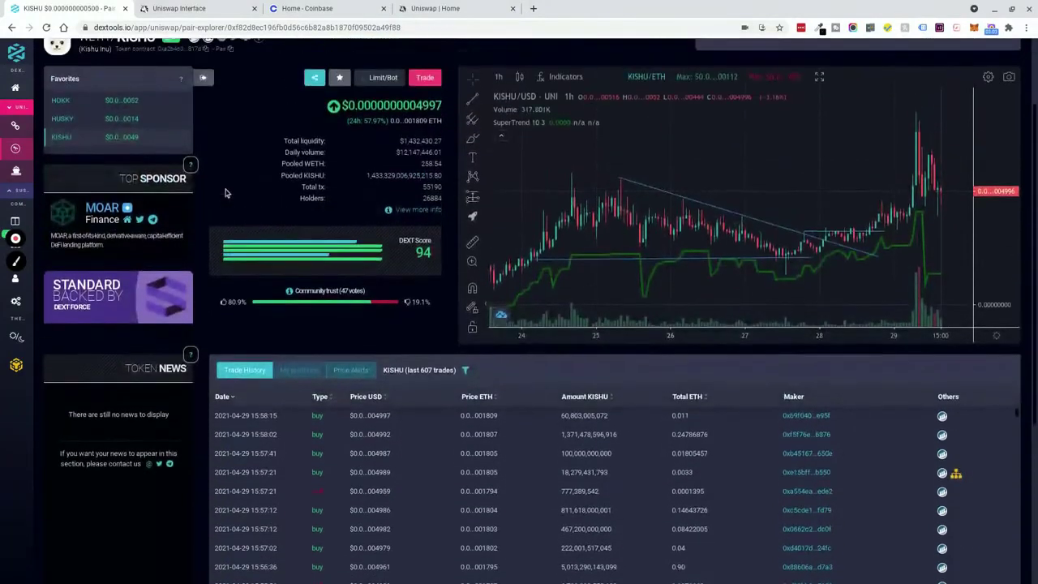
{"action": "scroll", "coordinate": [284, 170], "scroll_direction": "up", "scroll_amount": 2}
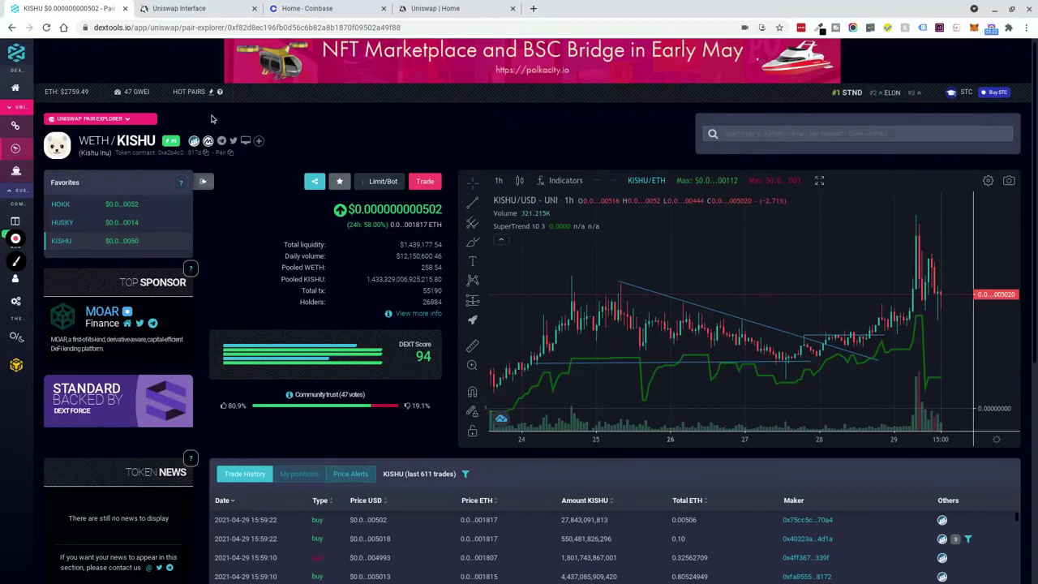
Search the pair explorer for KISHU and look at the matching Uniswap pairs.
{"action": "left_click", "coordinate": [766, 135]}
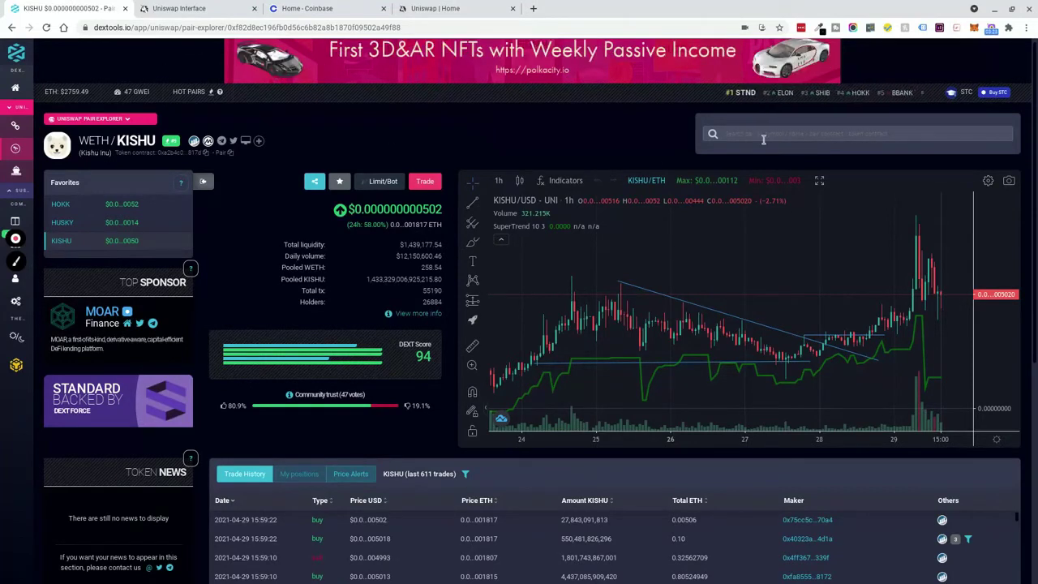
{"action": "type", "text": "KISH"}
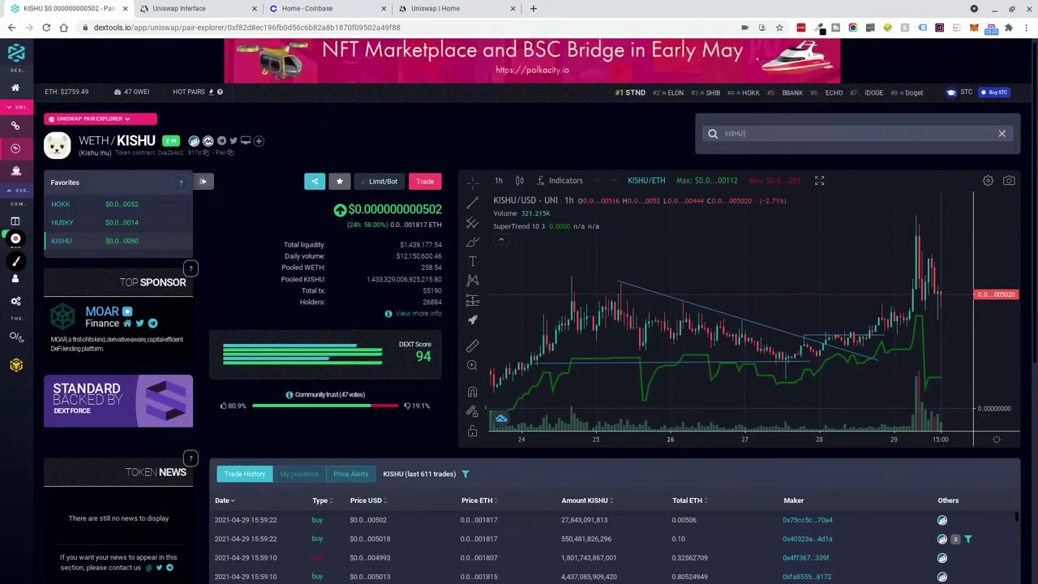
{"action": "type", "text": "U"}
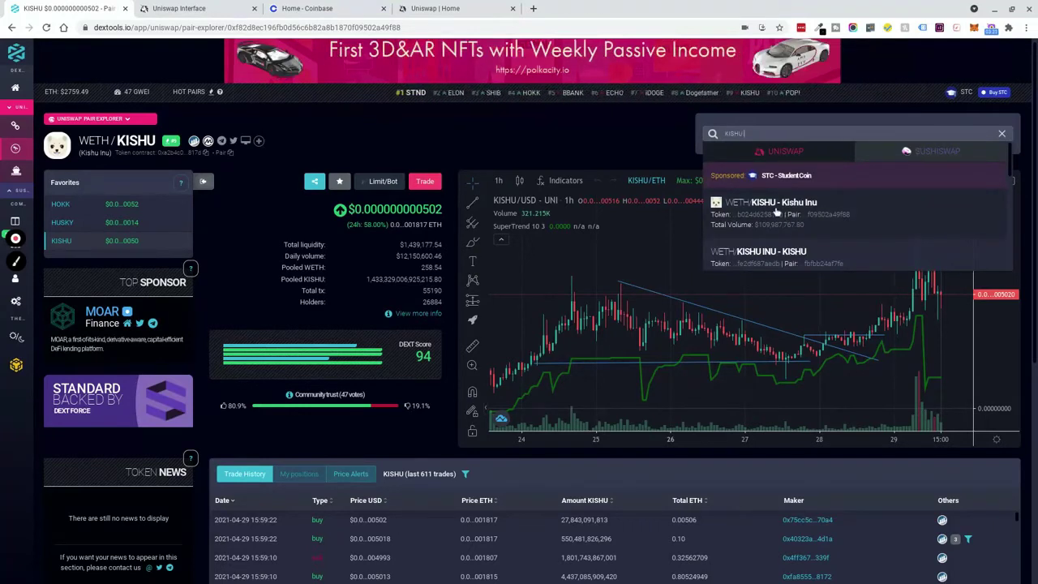
{"action": "left_click", "coordinate": [614, 150]}
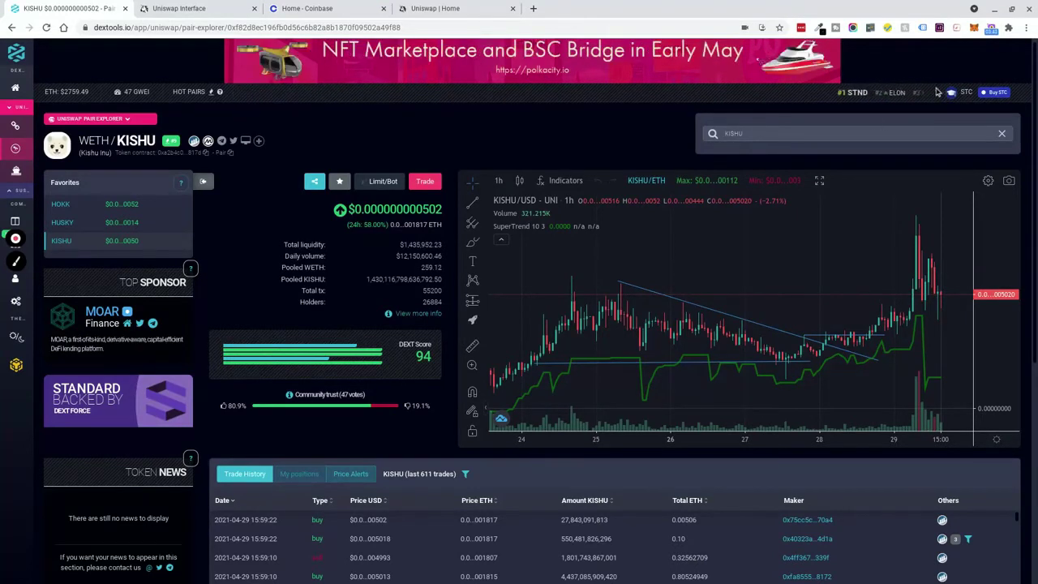
Switch to the Uniswap home page, check its address and the MetaMask wallet, and launch the Uniswap swap app.
{"action": "key", "text": "ctrl+4"}
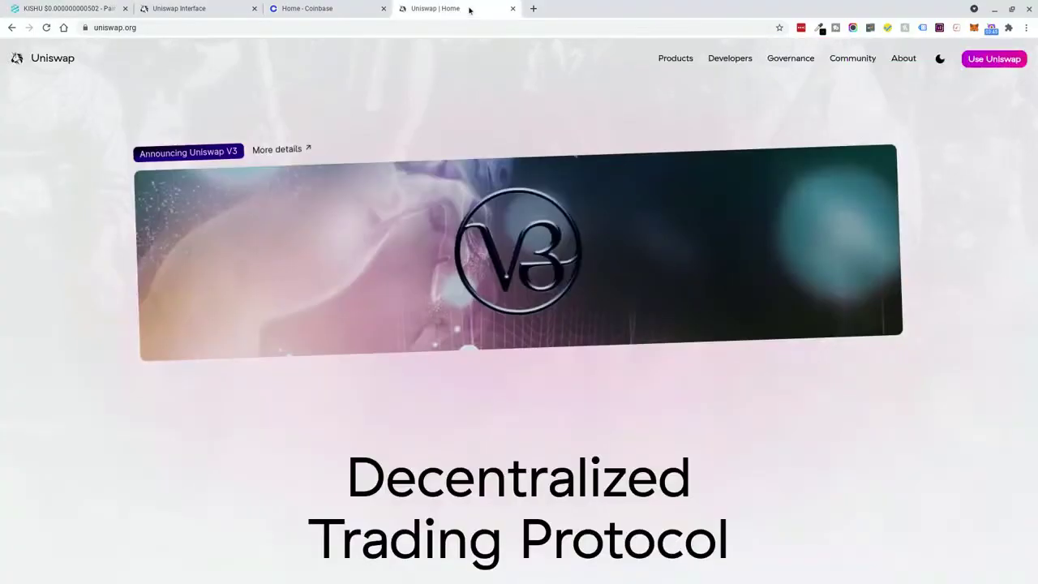
{"action": "left_click", "coordinate": [121, 28]}
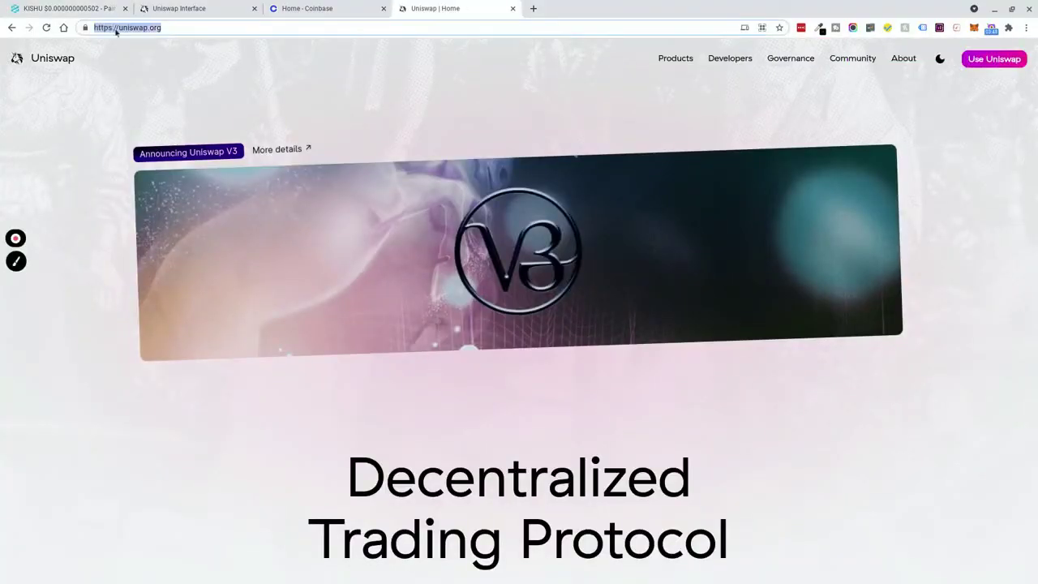
{"action": "left_click", "coordinate": [164, 33]}
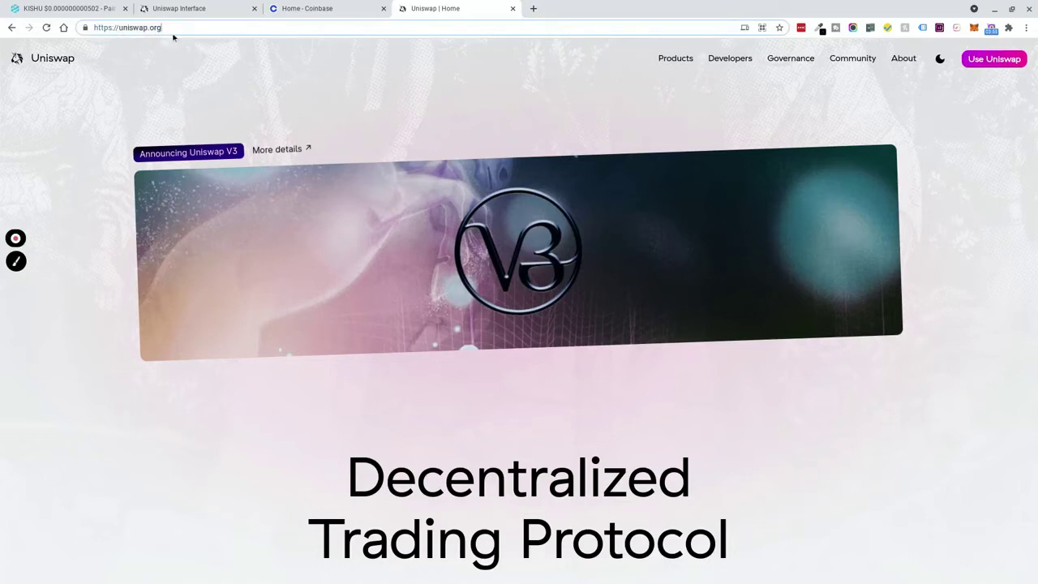
{"action": "left_click", "coordinate": [127, 58]}
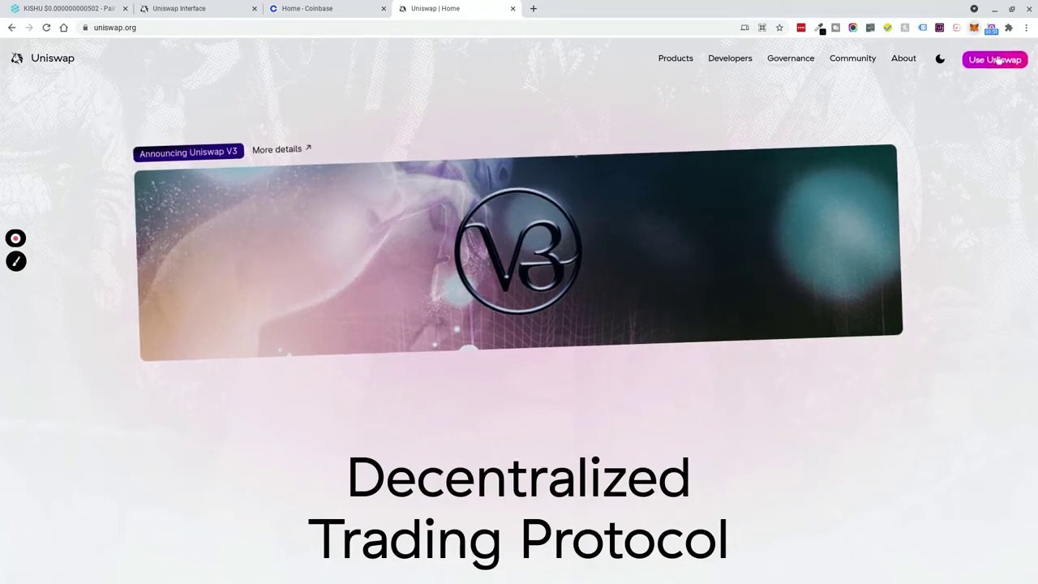
{"action": "key", "text": "alt+shift+m"}
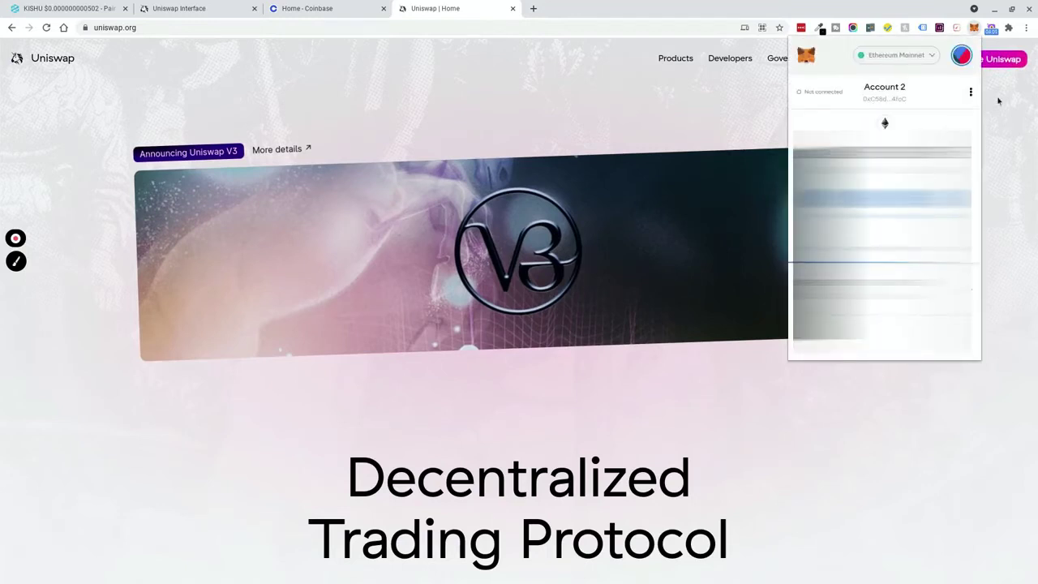
{"action": "left_click", "coordinate": [997, 99]}
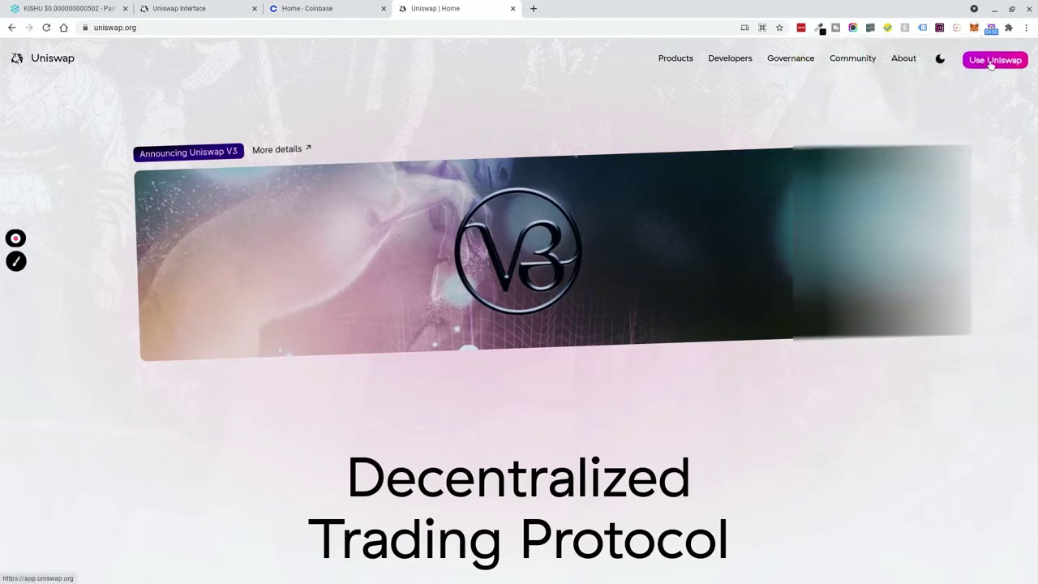
{"action": "left_click", "coordinate": [991, 62]}
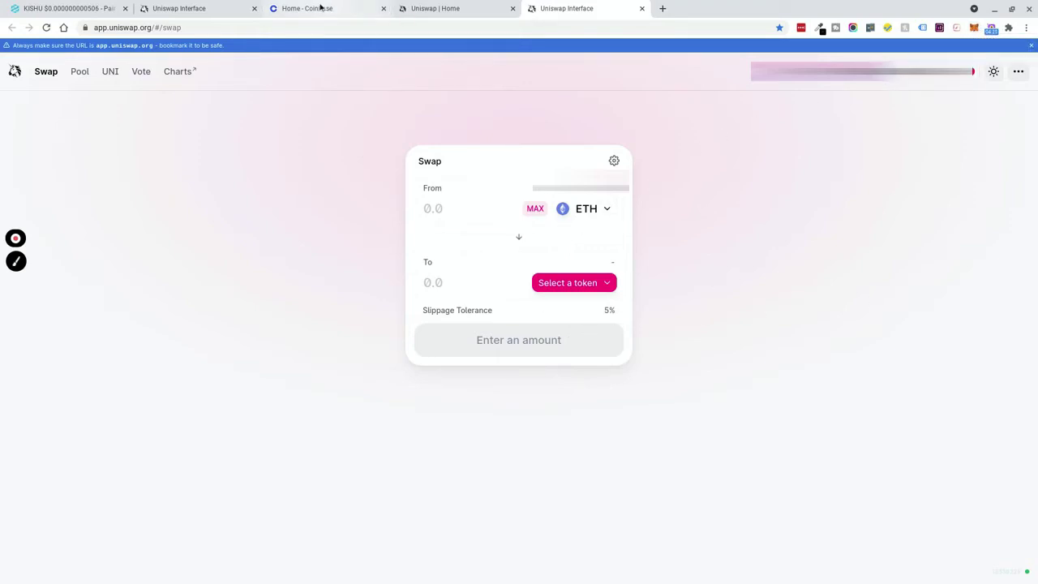
Switch to Coinbase and look over the dashboard's portfolio chart and the coin watchlist.
{"action": "left_click", "coordinate": [320, 9]}
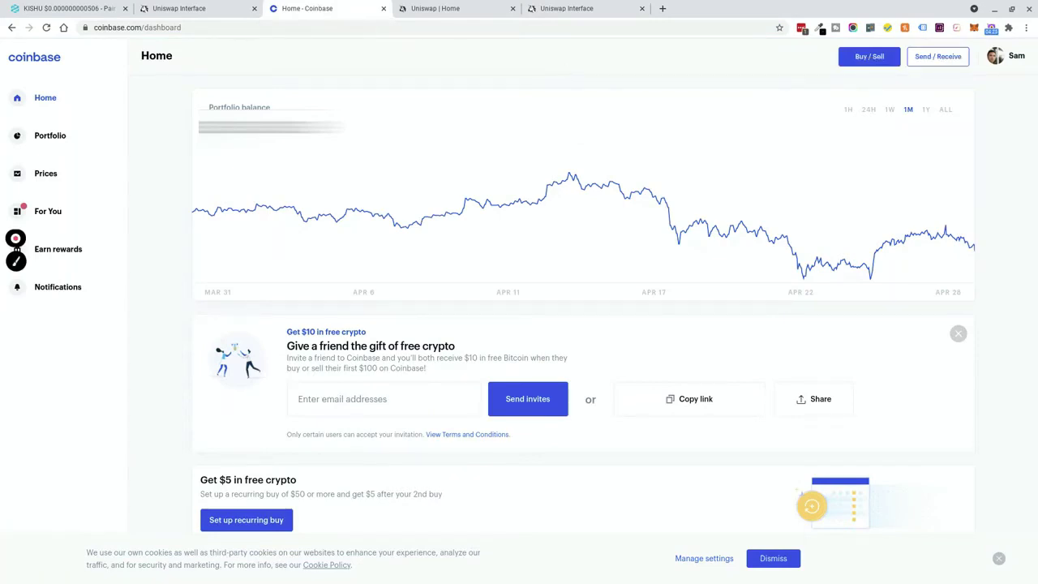
{"action": "scroll", "coordinate": [595, 218], "scroll_direction": "down", "scroll_amount": 5}
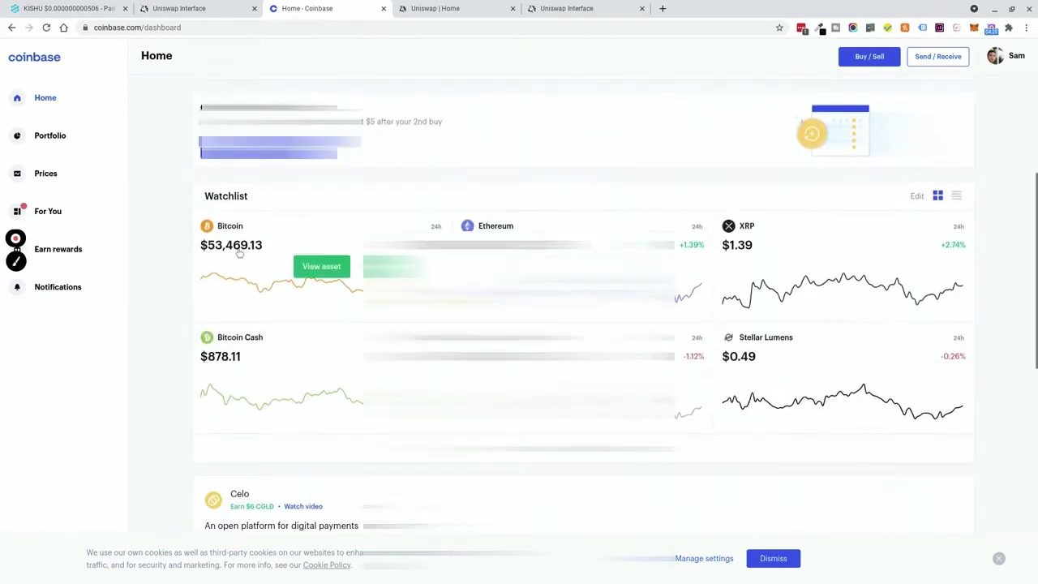
{"action": "mouse_move", "coordinate": [783, 233]}
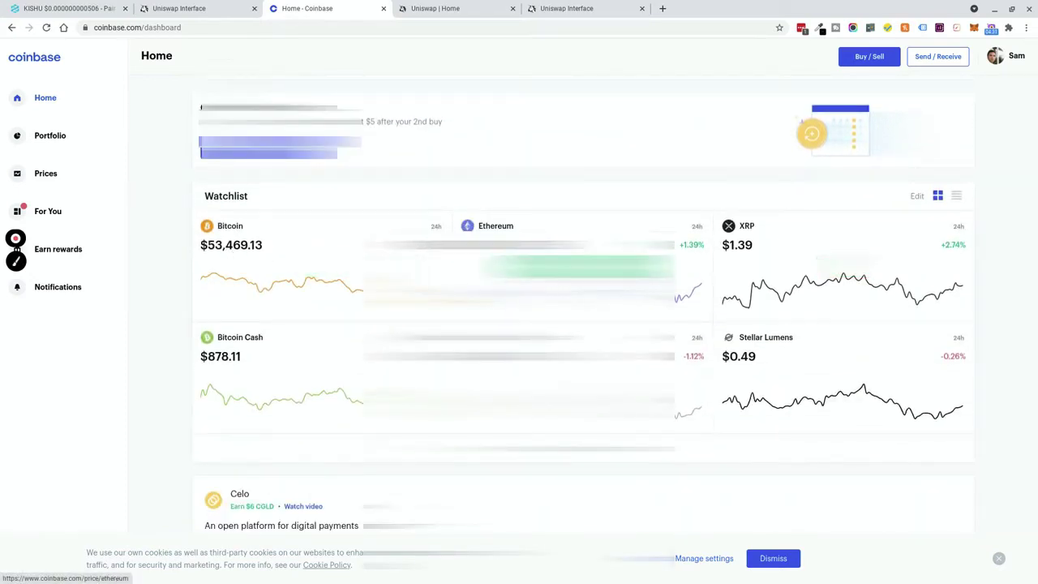
{"action": "scroll", "coordinate": [325, 378], "scroll_direction": "up", "scroll_amount": 4}
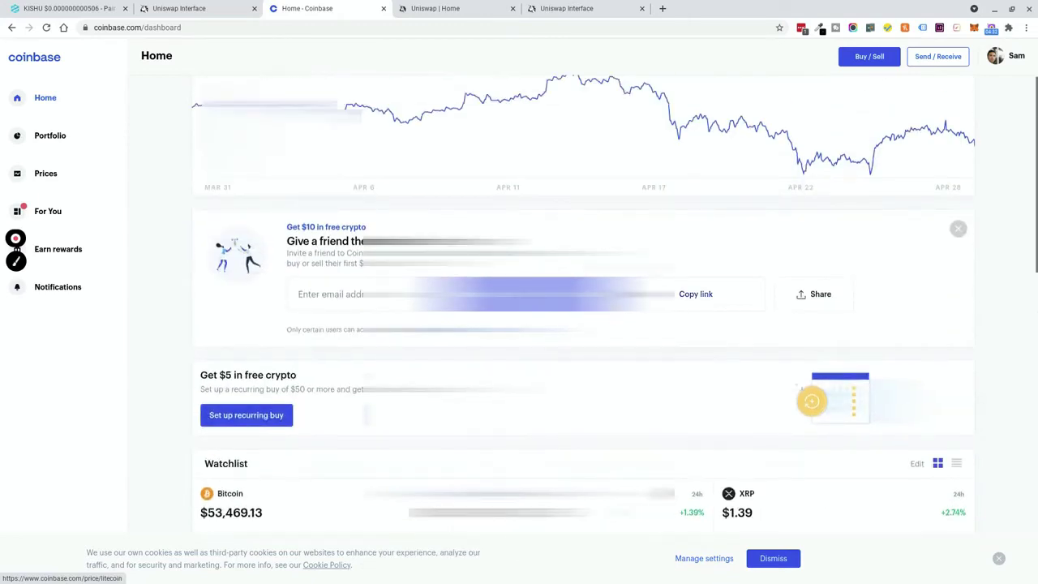
{"action": "scroll", "coordinate": [583, 304], "scroll_direction": "up", "scroll_amount": 2}
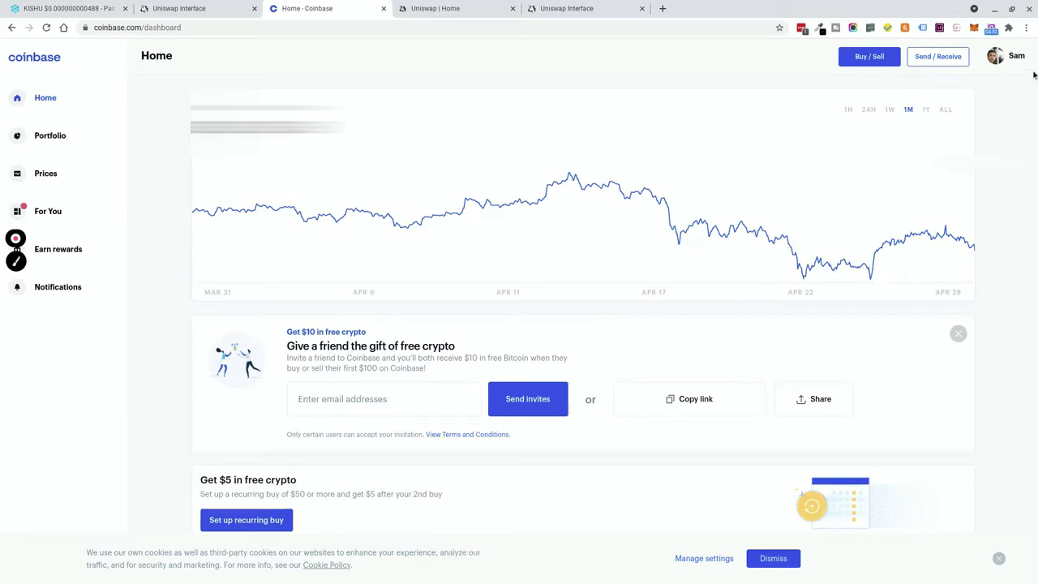
Open the payment methods in the Coinbase account settings and review the options for adding a payment method.
{"action": "left_click", "coordinate": [1013, 54]}
{"action": "left_click", "coordinate": [896, 192]}
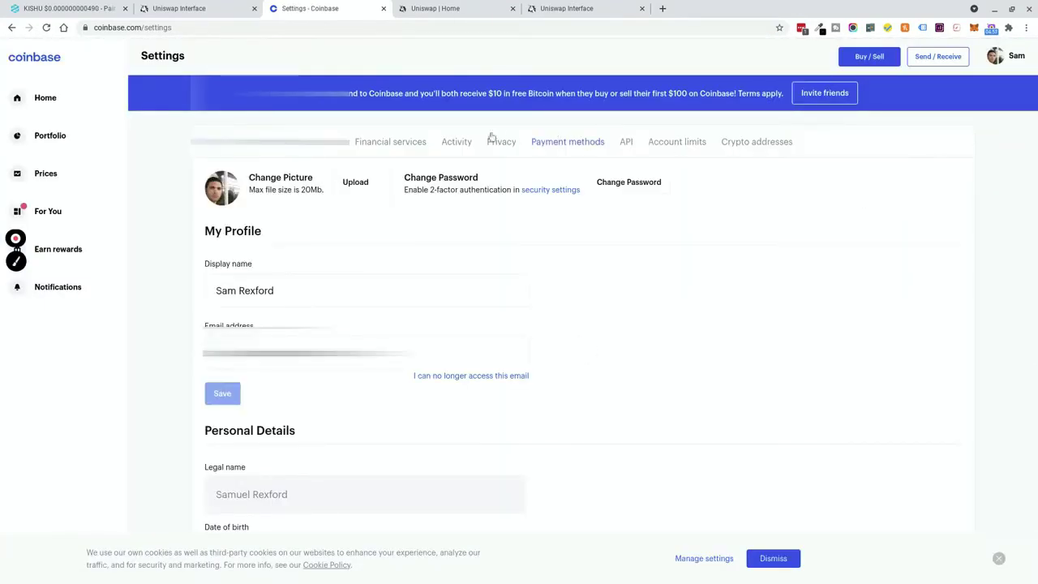
{"action": "left_click", "coordinate": [573, 144]}
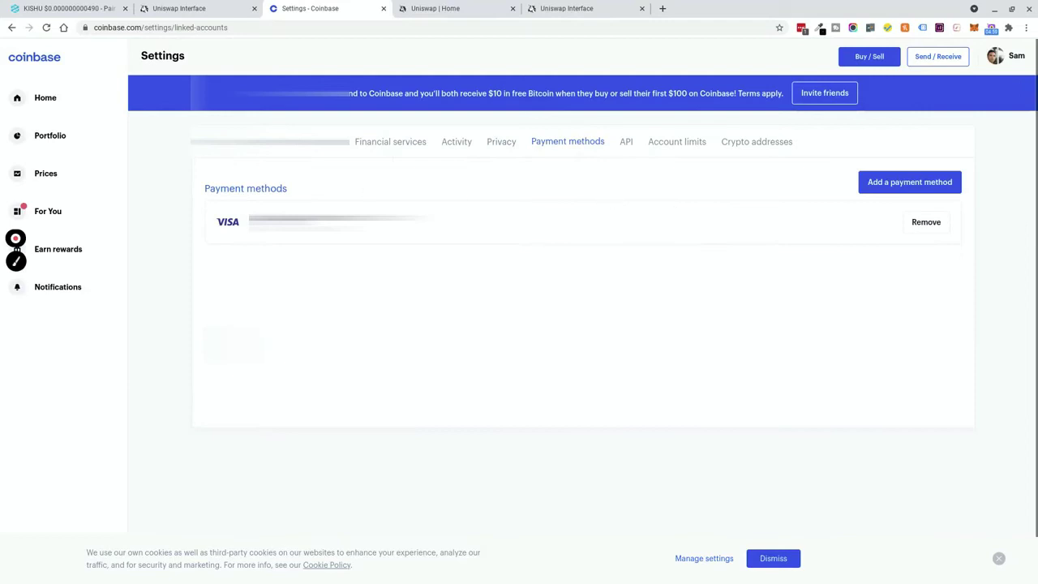
{"action": "left_click", "coordinate": [910, 183]}
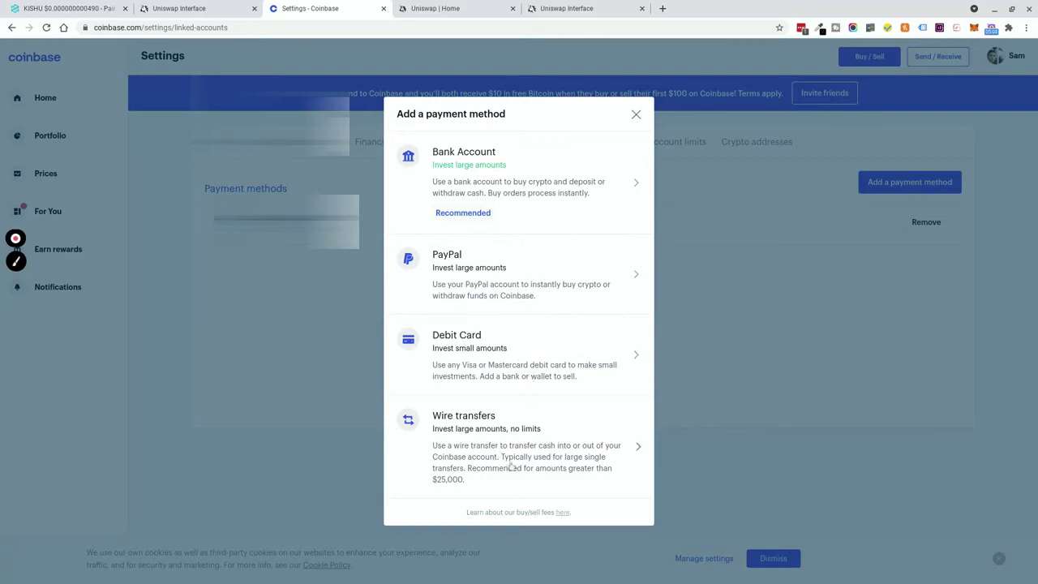
{"action": "left_click", "coordinate": [635, 113]}
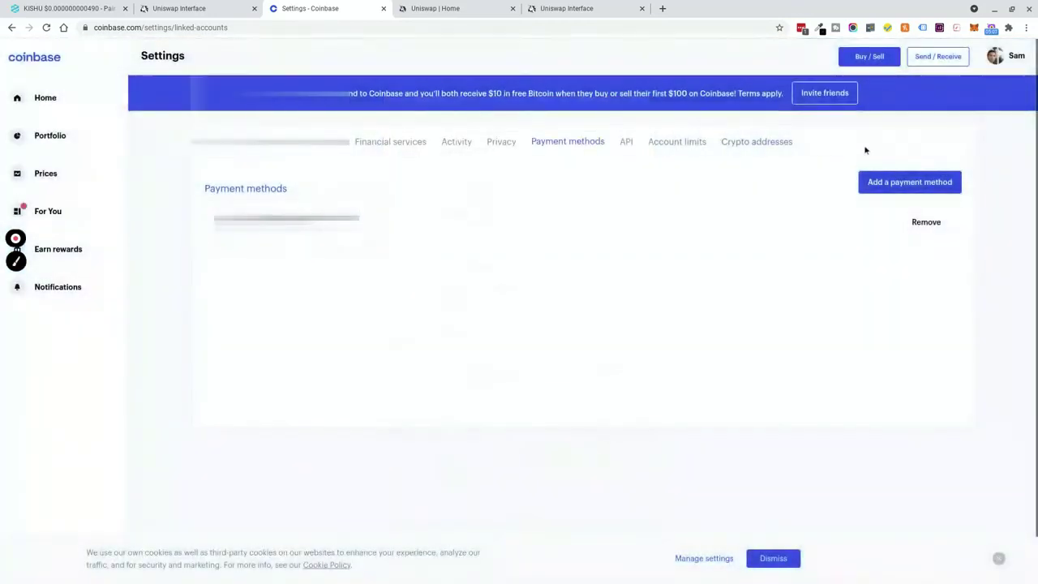
Return to the dashboard and preview a one-time $100 Bitcoin purchase paid with the Visa card.
{"action": "left_click", "coordinate": [36, 102]}
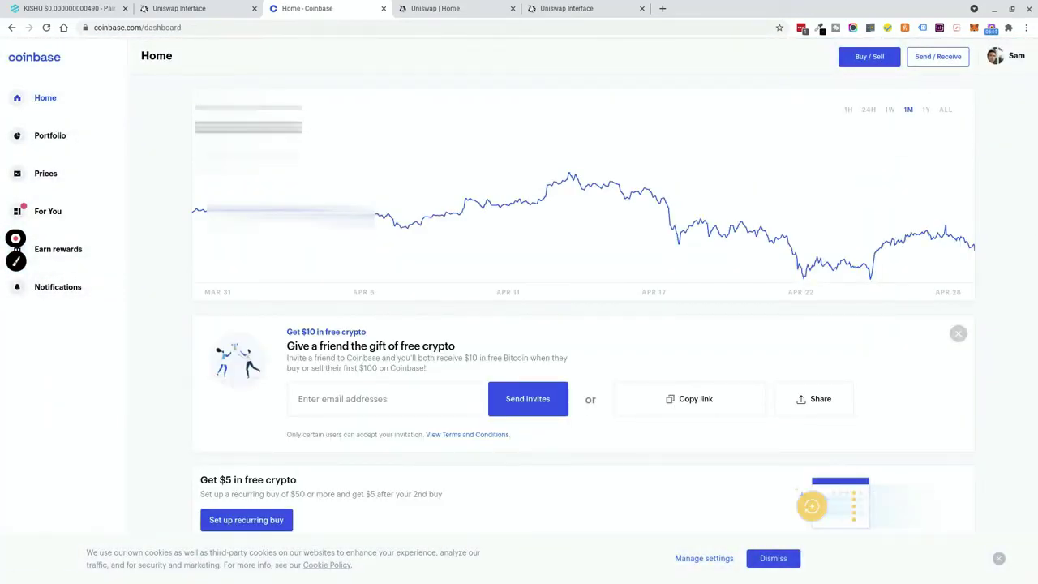
{"action": "scroll", "coordinate": [545, 244], "scroll_direction": "down", "scroll_amount": 1}
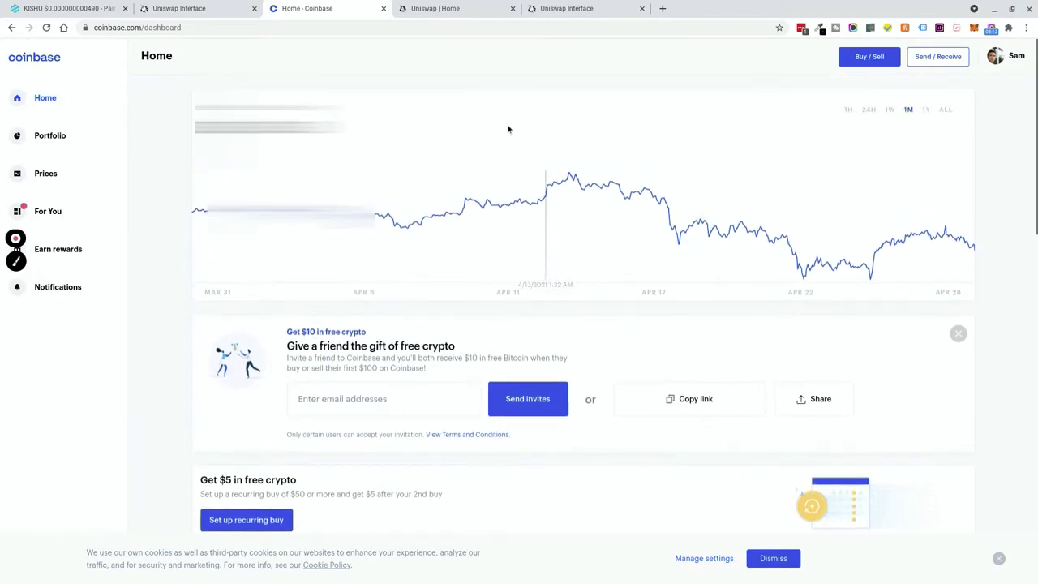
{"action": "left_click", "coordinate": [859, 60]}
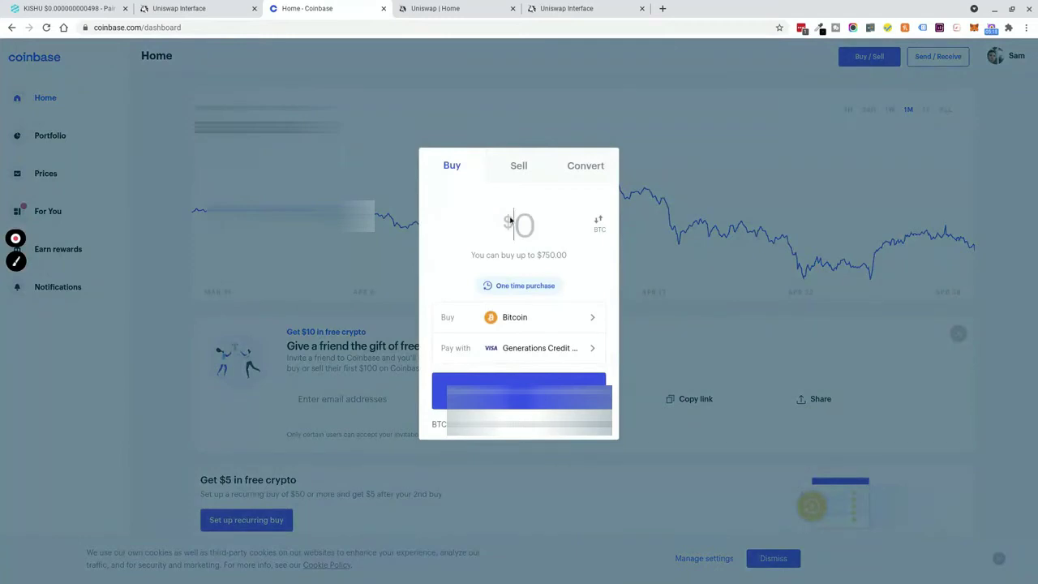
{"action": "type", "text": "100"}
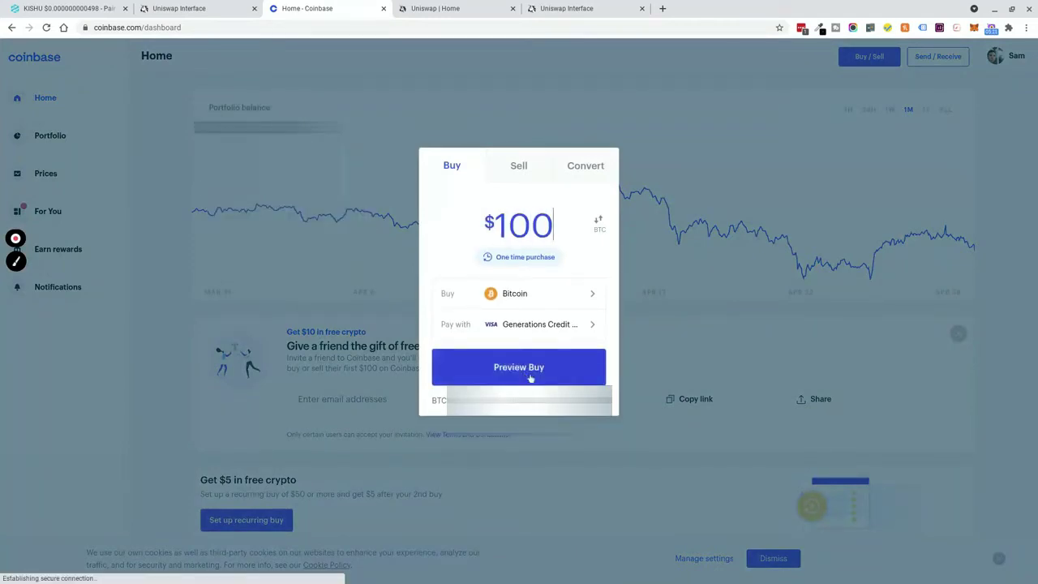
{"action": "left_click", "coordinate": [560, 379]}
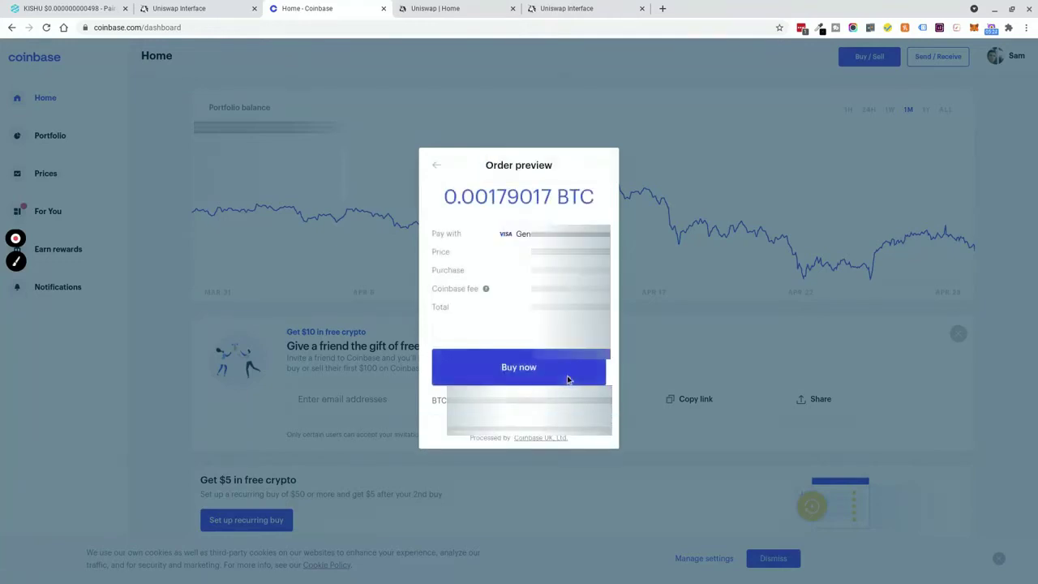
{"action": "left_click", "coordinate": [535, 379]}
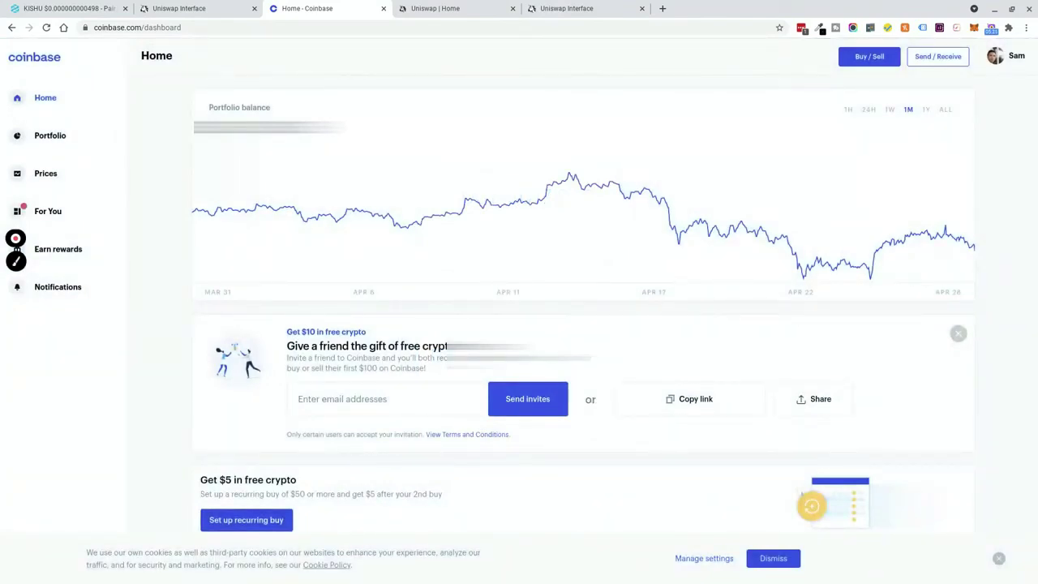
Open the Coinbase portfolio and review the asset list and the recent transactions.
{"action": "left_click", "coordinate": [82, 137]}
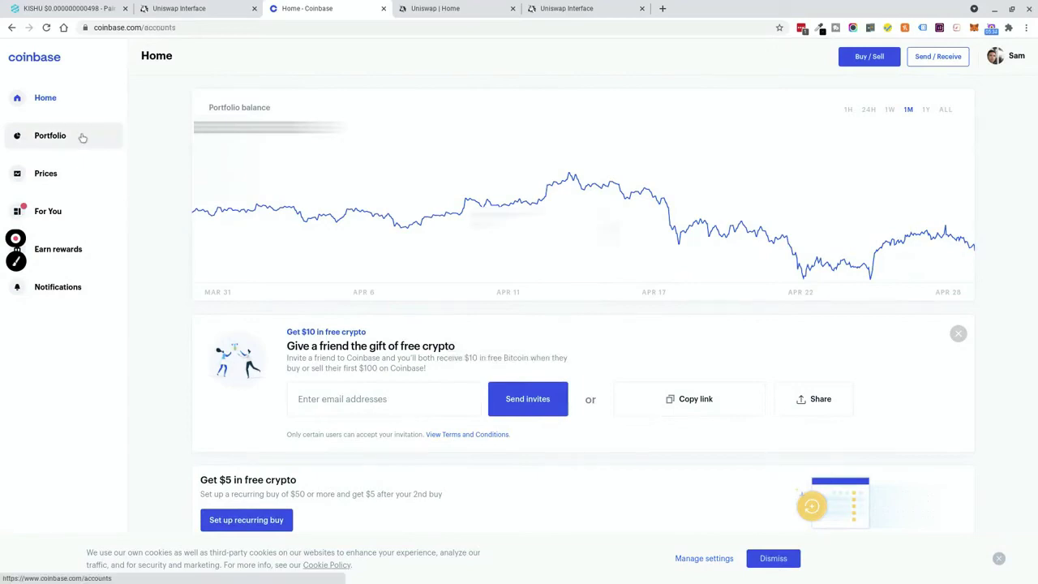
{"action": "scroll", "coordinate": [243, 341], "scroll_direction": "down", "scroll_amount": 1}
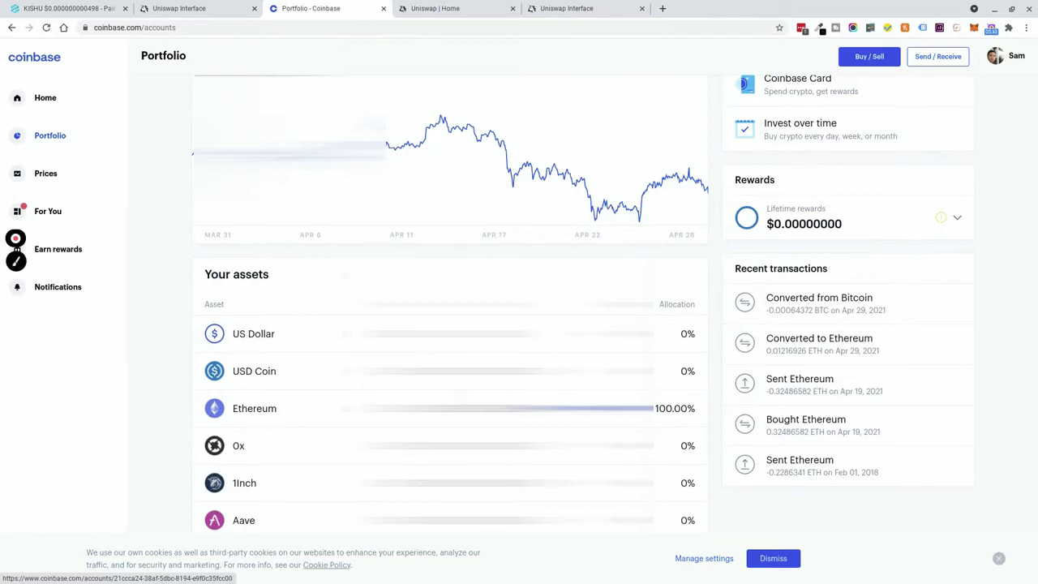
{"action": "scroll", "coordinate": [682, 411], "scroll_direction": "up", "scroll_amount": 1}
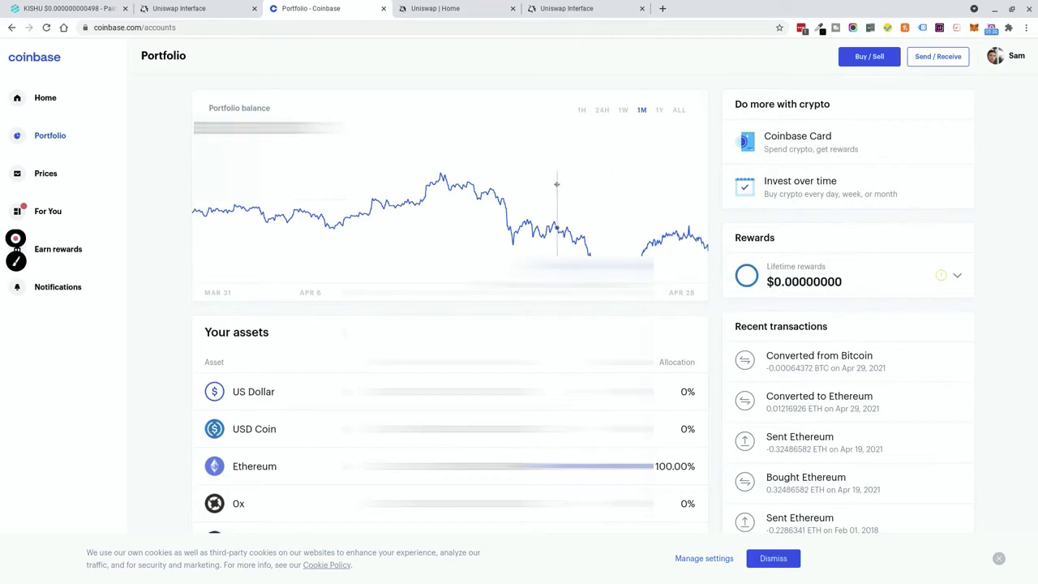
Send $30 of Ethereum from Coinbase to the copied wallet address, reviewing the fees before confirming.
{"action": "left_click", "coordinate": [946, 57]}
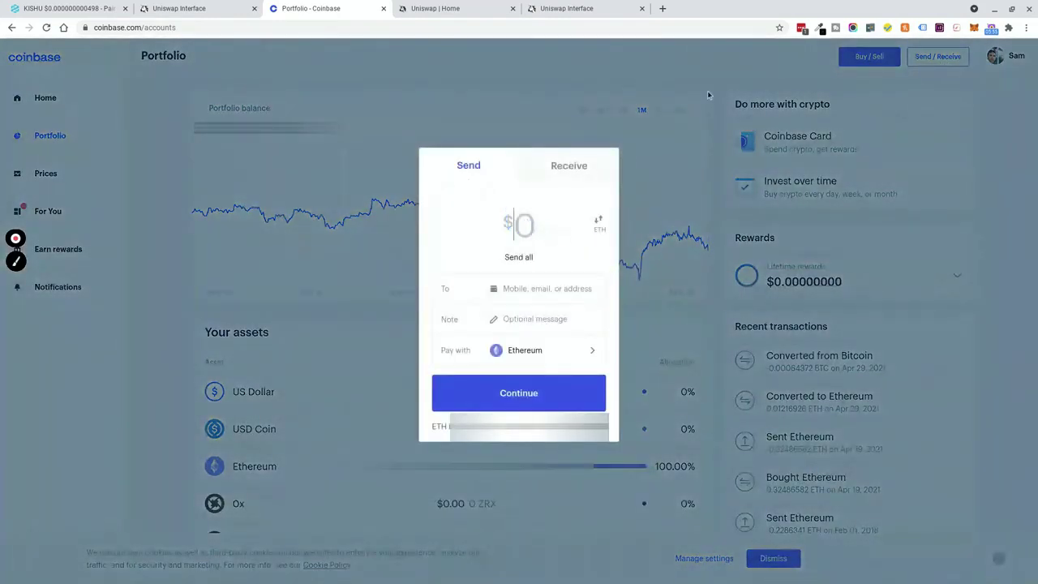
{"action": "type", "text": "3"}
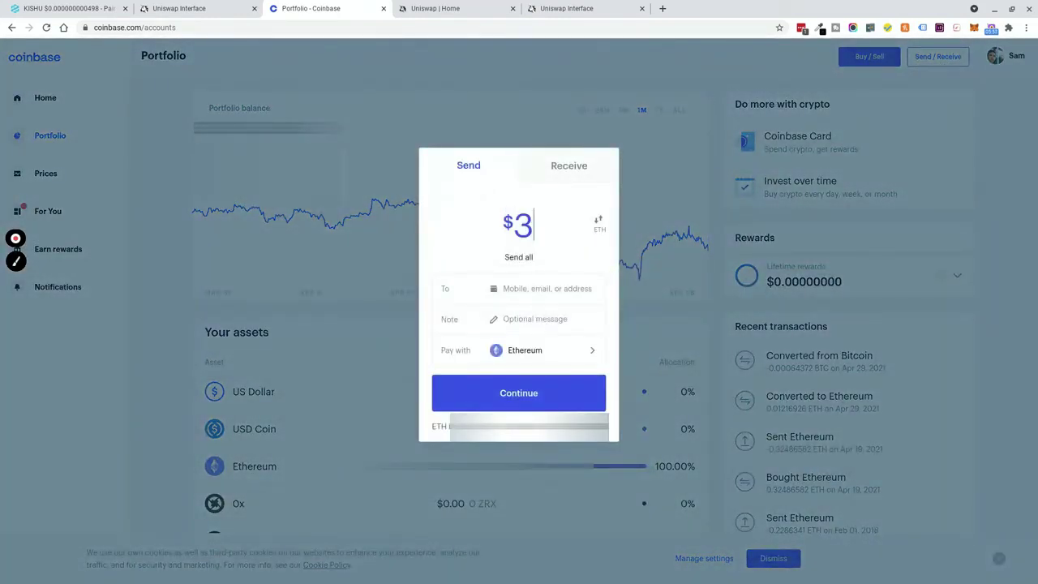
{"action": "type", "text": "0"}
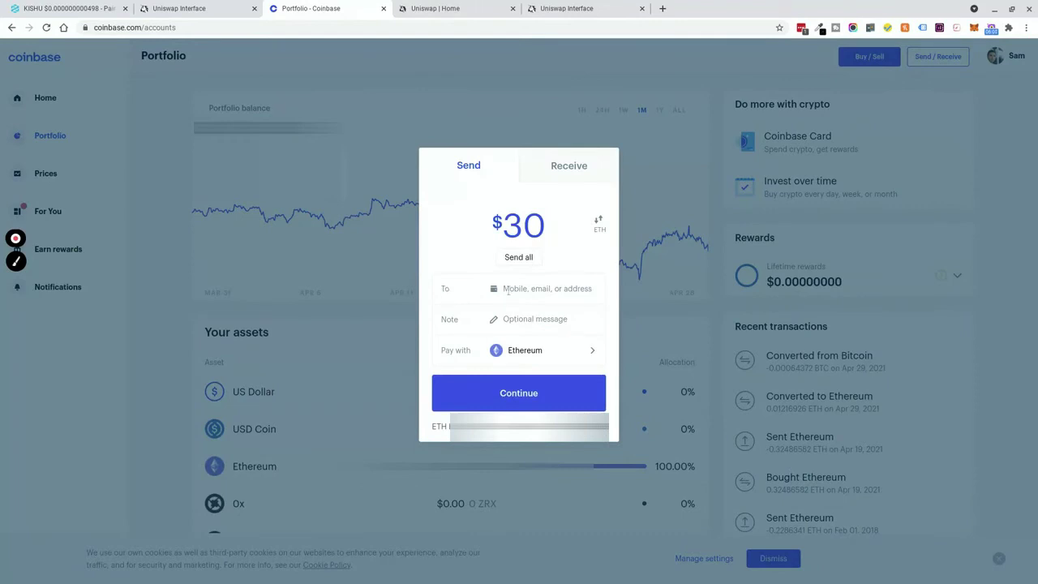
{"action": "key", "text": "ctrl+v"}
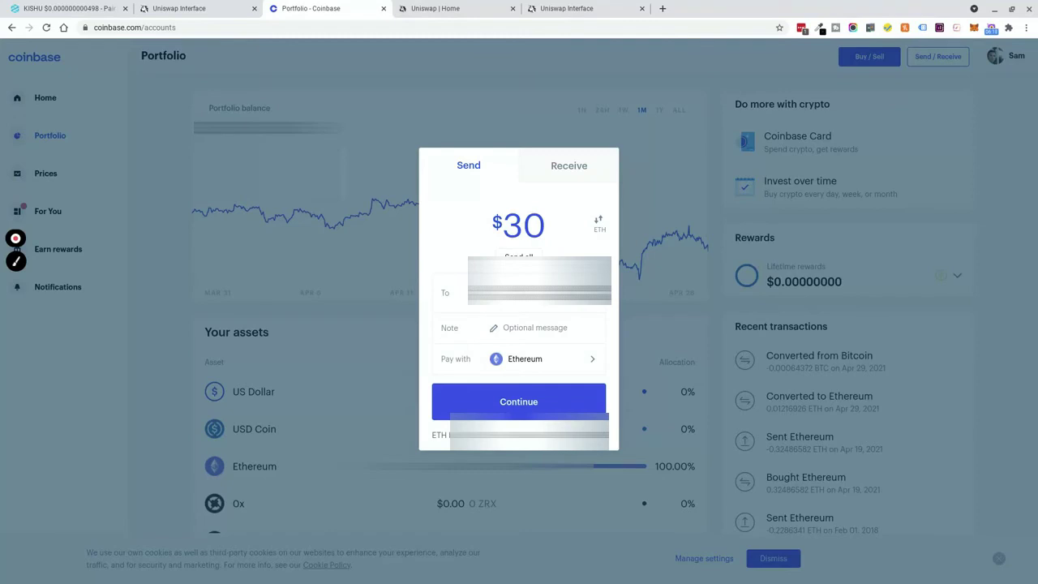
{"action": "left_click", "coordinate": [530, 403]}
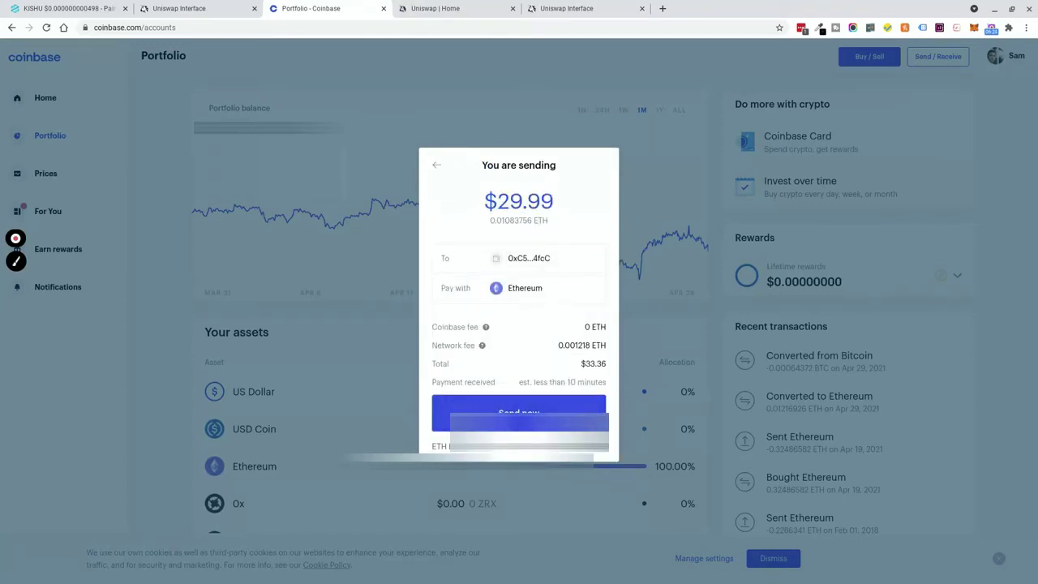
{"action": "left_click", "coordinate": [560, 412]}
{"action": "left_click", "coordinate": [561, 373]}
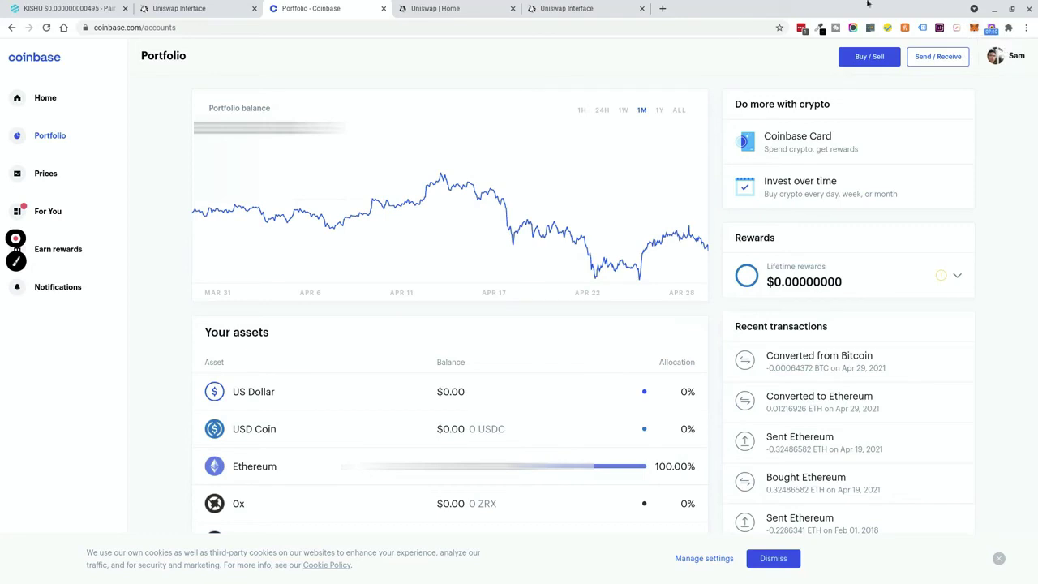
Open the KISHU swap on Uniswap through the trade link of its DEXTools pair page and close the duplicate Uniswap tab.
{"action": "left_click", "coordinate": [170, 5]}
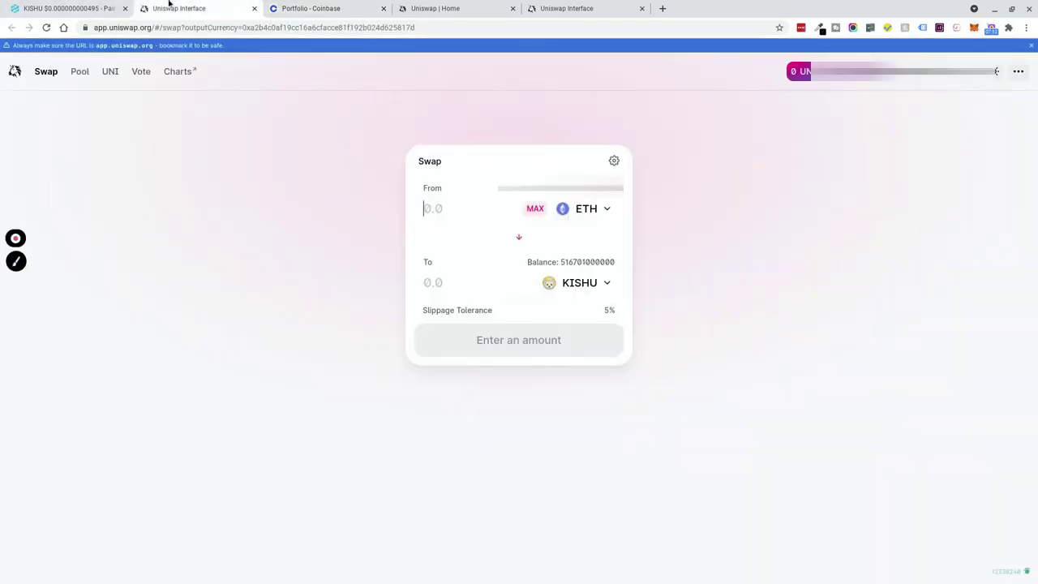
{"action": "left_click", "coordinate": [423, 209]}
{"action": "left_click", "coordinate": [77, 9]}
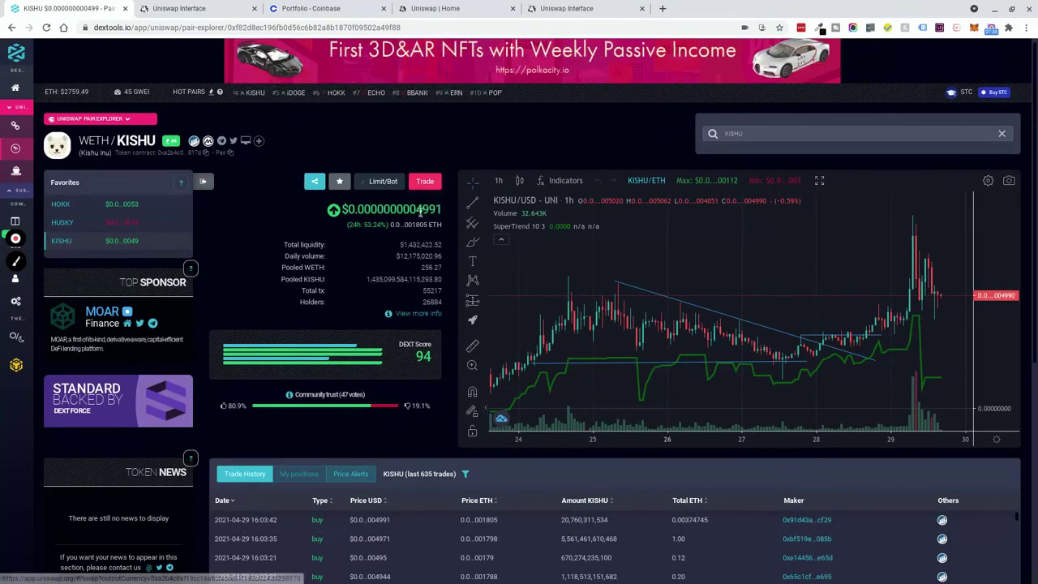
{"action": "left_click", "coordinate": [424, 181]}
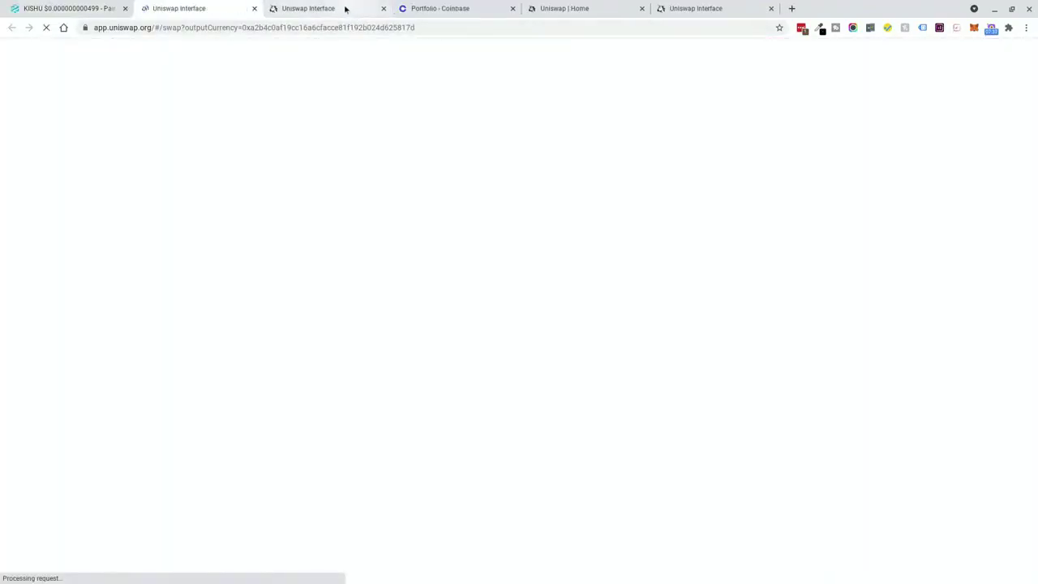
{"action": "left_click", "coordinate": [383, 8]}
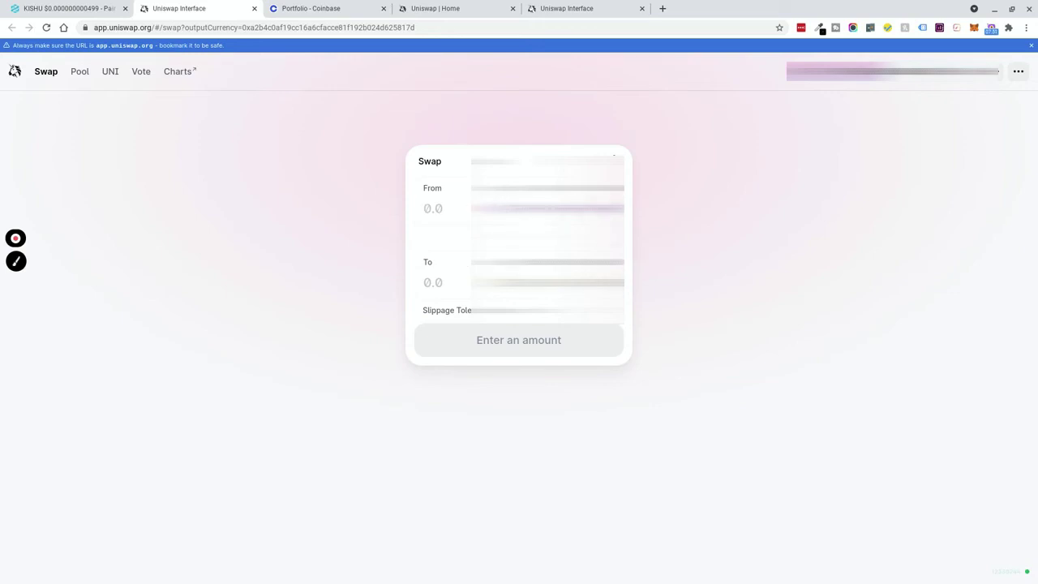
Set the amount of ETH to swap for KISHU to .10 and check the balance in the MetaMask wallet.
{"action": "type", "text": "1"}
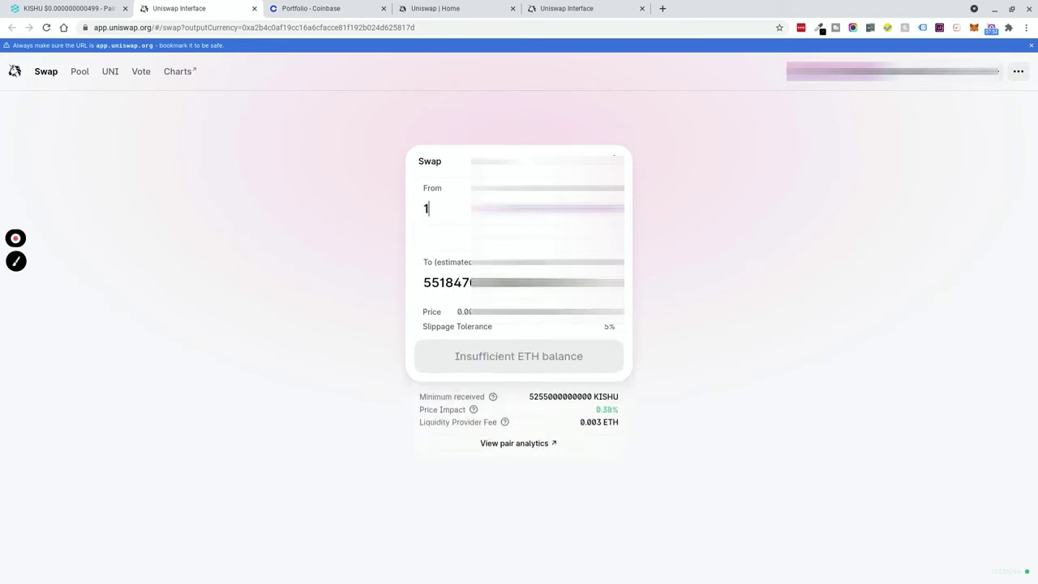
{"action": "key", "text": "BackSpace"}
{"action": "type", "text": ".10"}
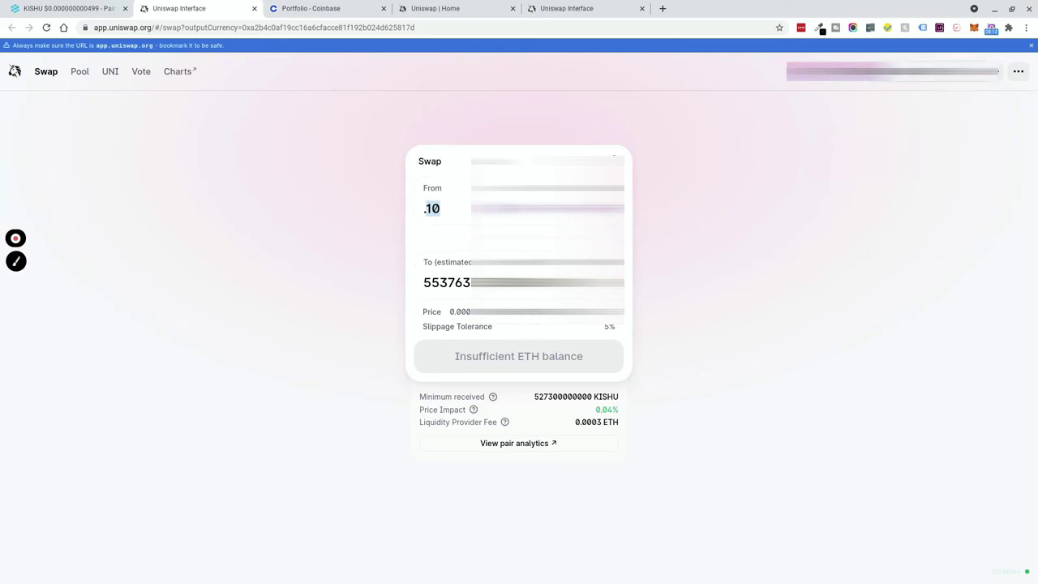
{"action": "left_click", "coordinate": [975, 28]}
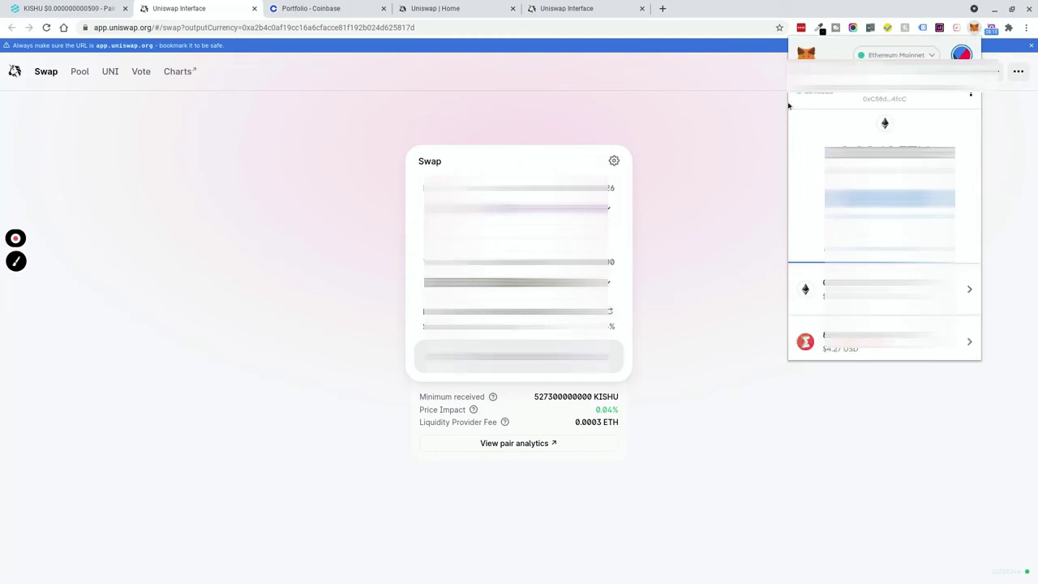
{"action": "left_click", "coordinate": [743, 155]}
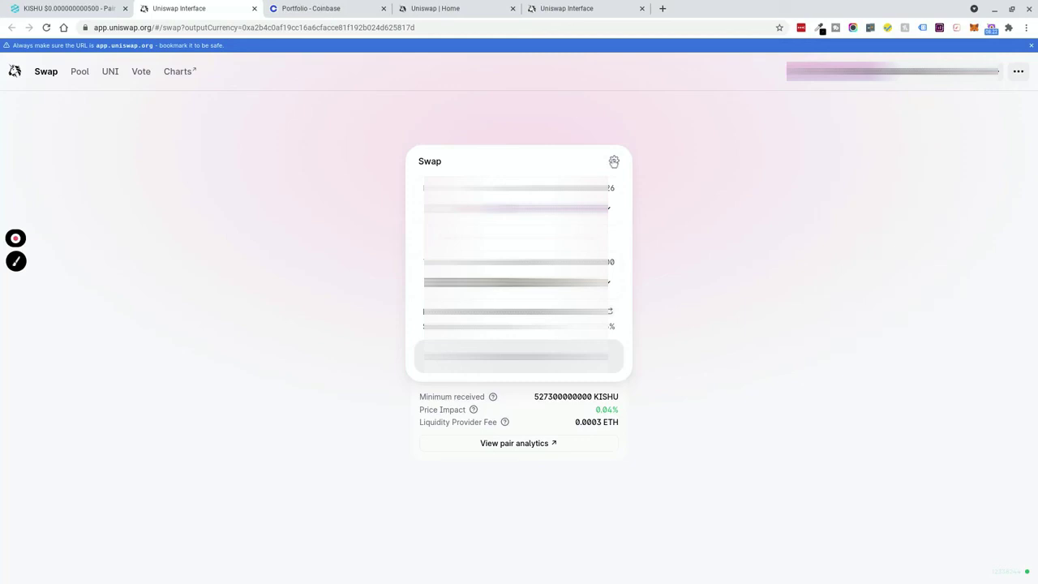
Set the swap's slippage tolerance to 3% in the transaction settings.
{"action": "left_click", "coordinate": [614, 162]}
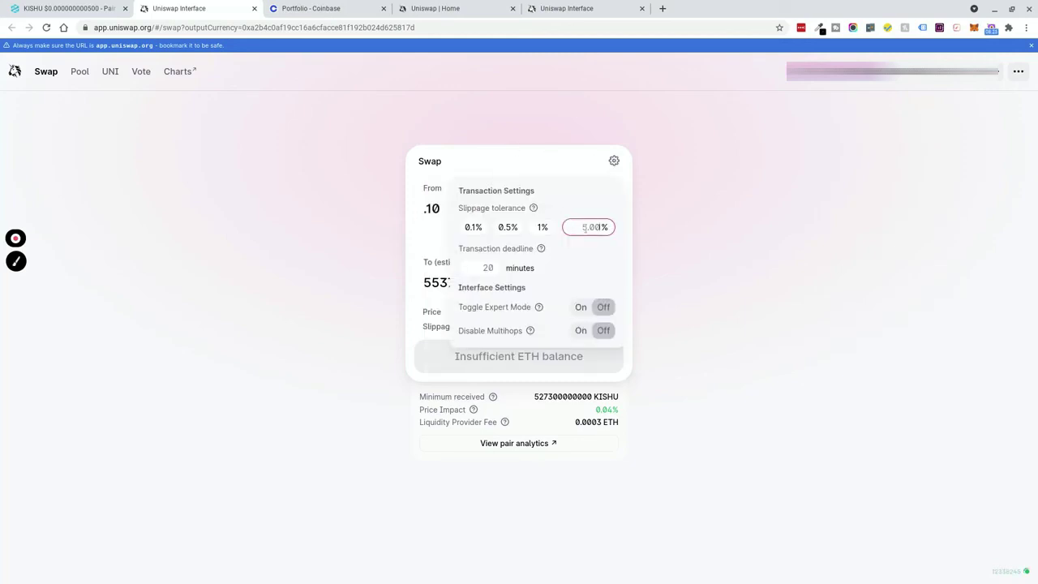
{"action": "type", "text": "3"}
{"action": "left_click", "coordinate": [628, 269]}
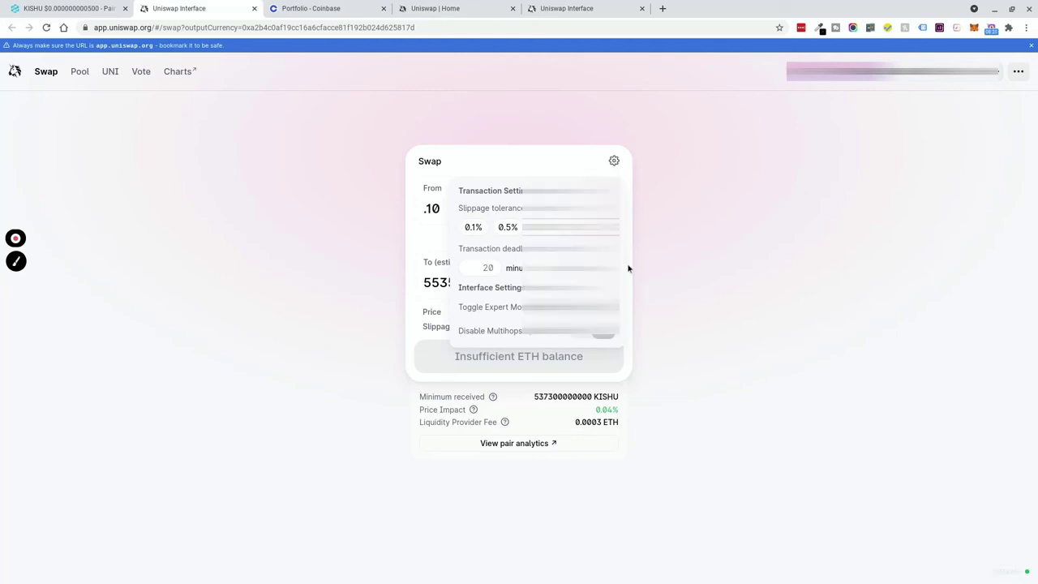